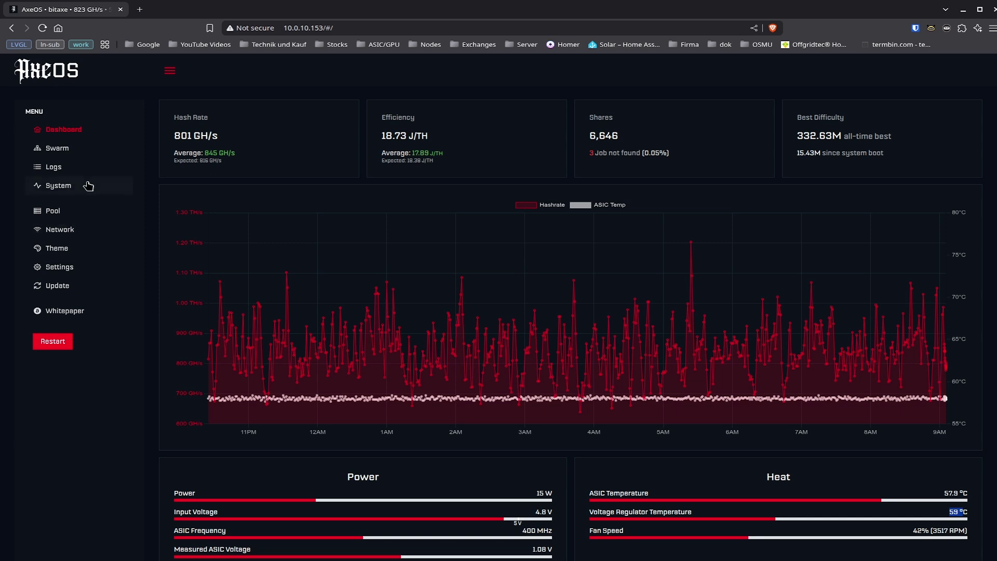
Set the miner's frequency to 550 in its settings, keeping core voltage at 1100, and save
{"action": "left_click", "coordinate": [59, 267]}
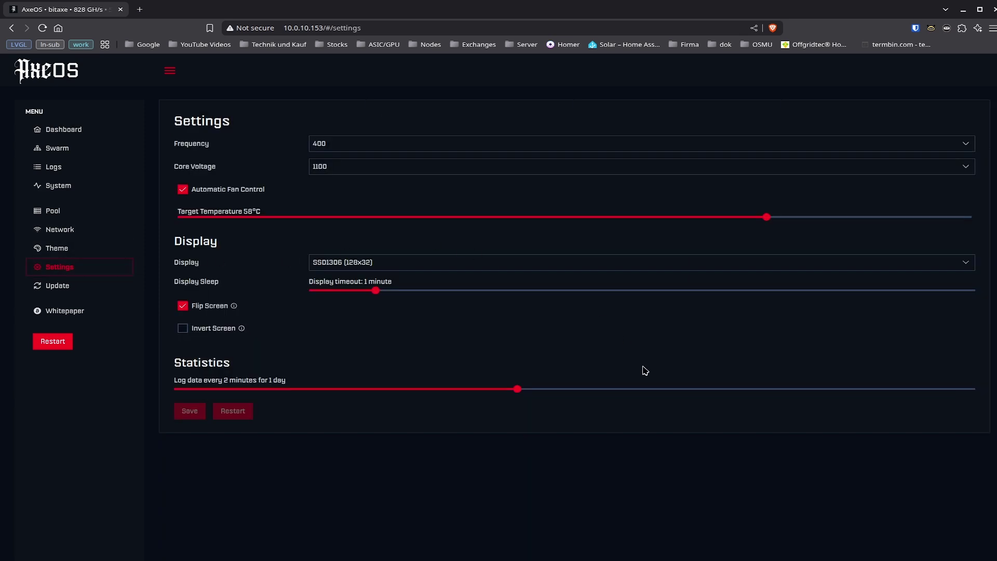
{"action": "left_click", "coordinate": [413, 144]}
{"action": "scroll", "coordinate": [463, 240], "scroll_direction": "down", "scroll_amount": 1}
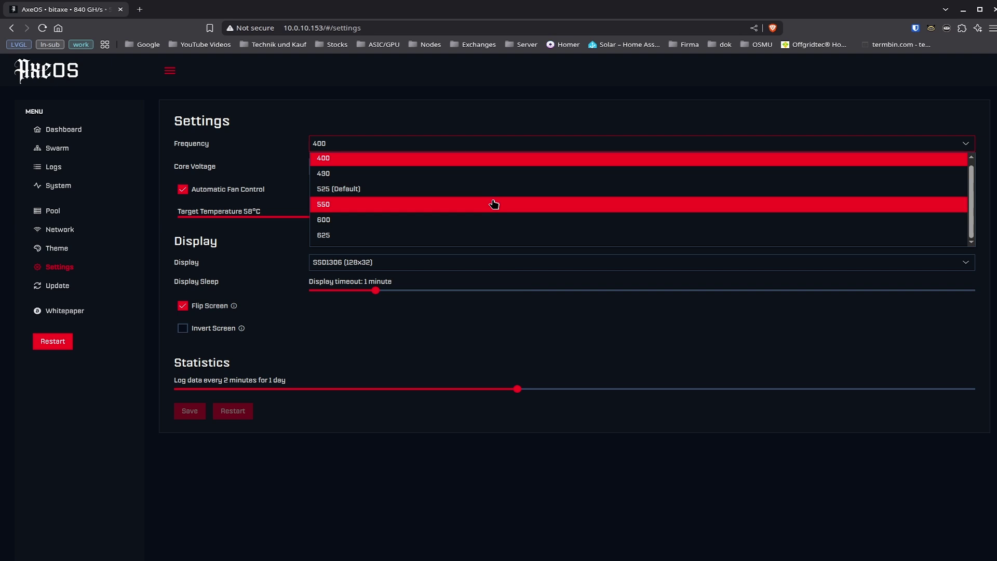
{"action": "left_click", "coordinate": [494, 204]}
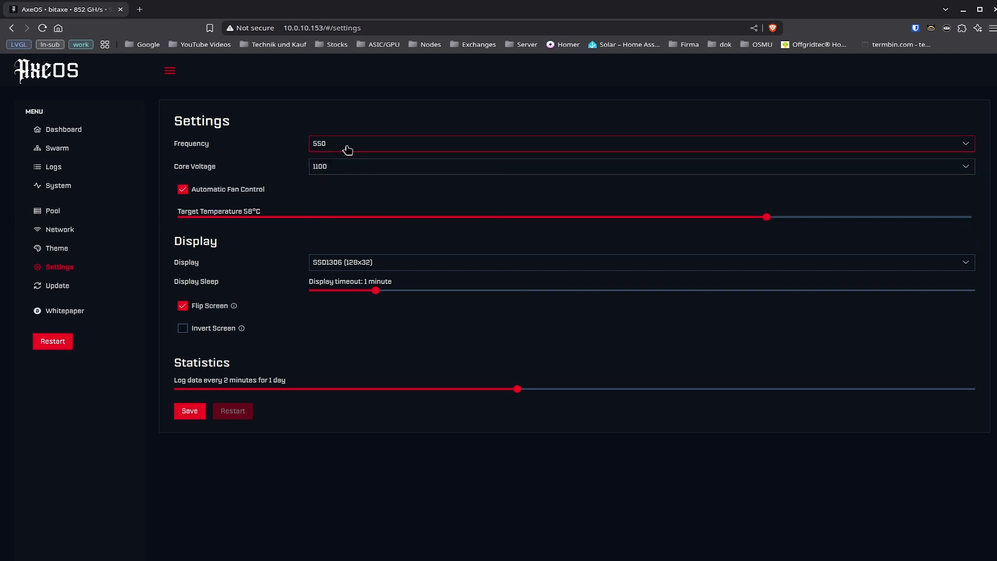
{"action": "left_click", "coordinate": [340, 173]}
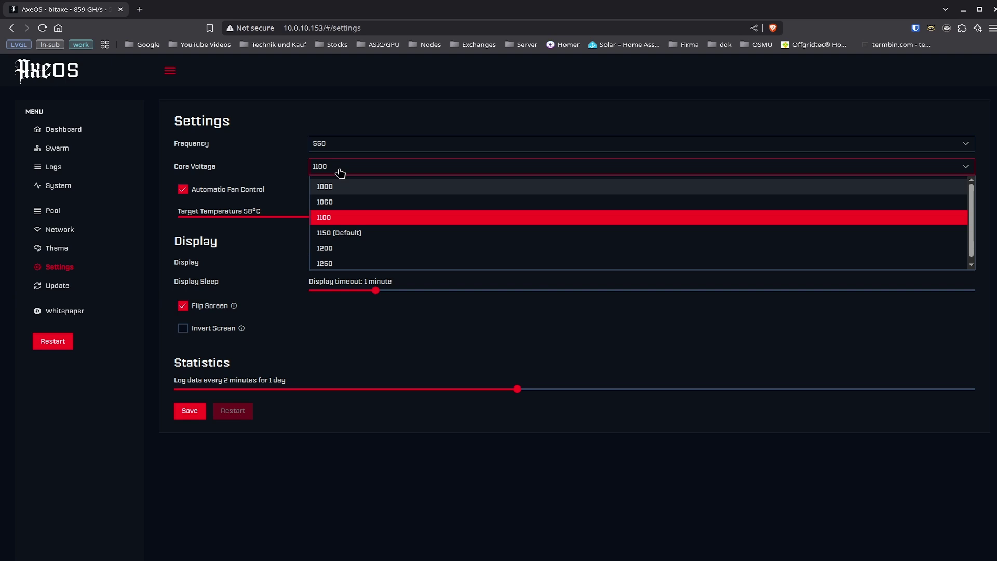
{"action": "left_click", "coordinate": [397, 105]}
{"action": "left_click", "coordinate": [341, 146]}
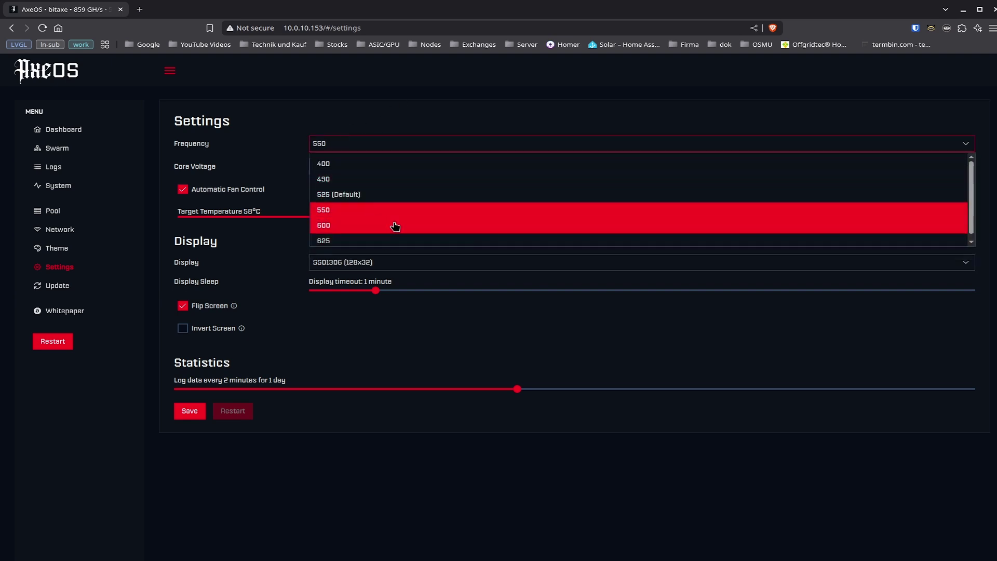
{"action": "left_click", "coordinate": [379, 123]}
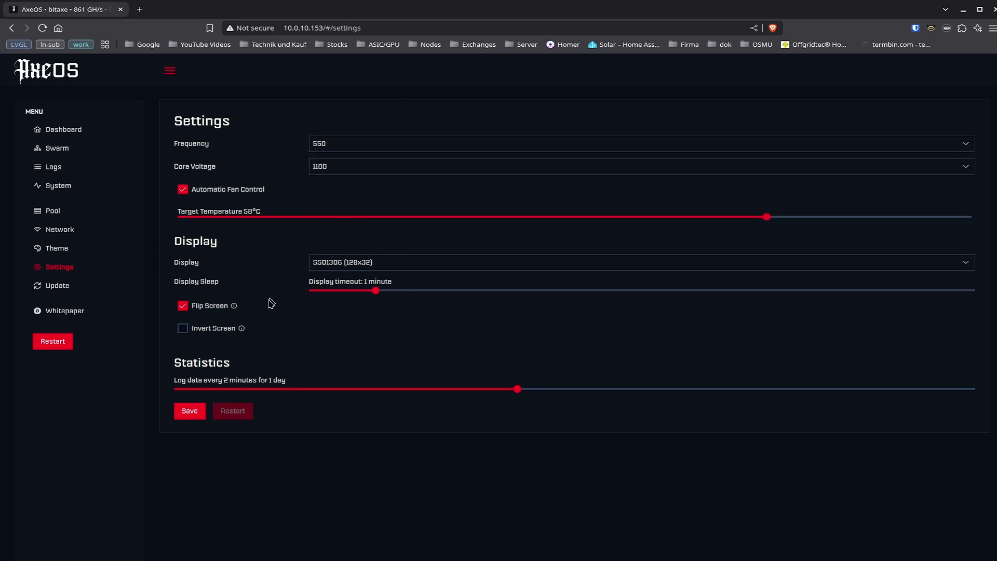
{"action": "left_click", "coordinate": [188, 416]}
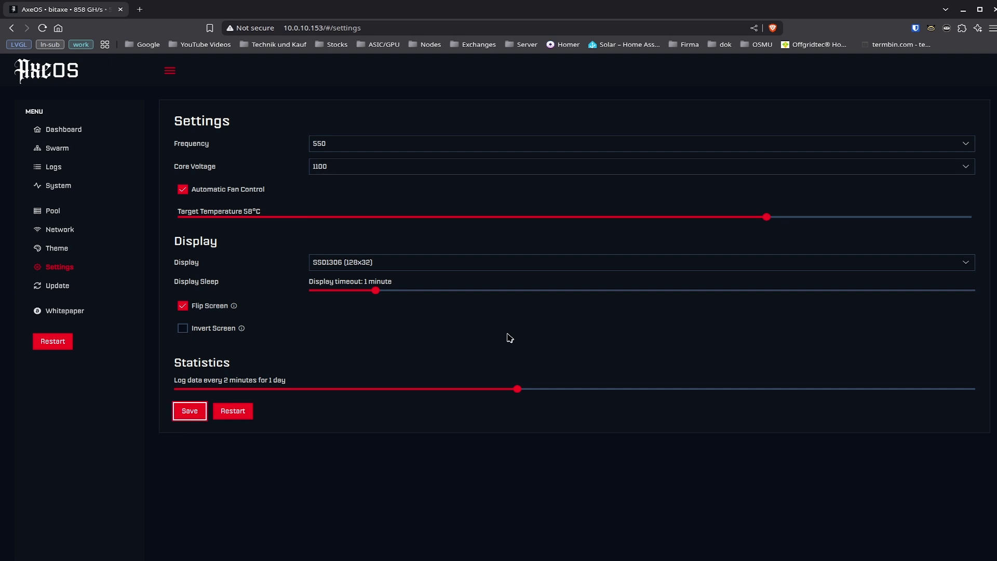
Check the voltage regulator temperature in the dashboard's Heat section
{"action": "left_click", "coordinate": [352, 171]}
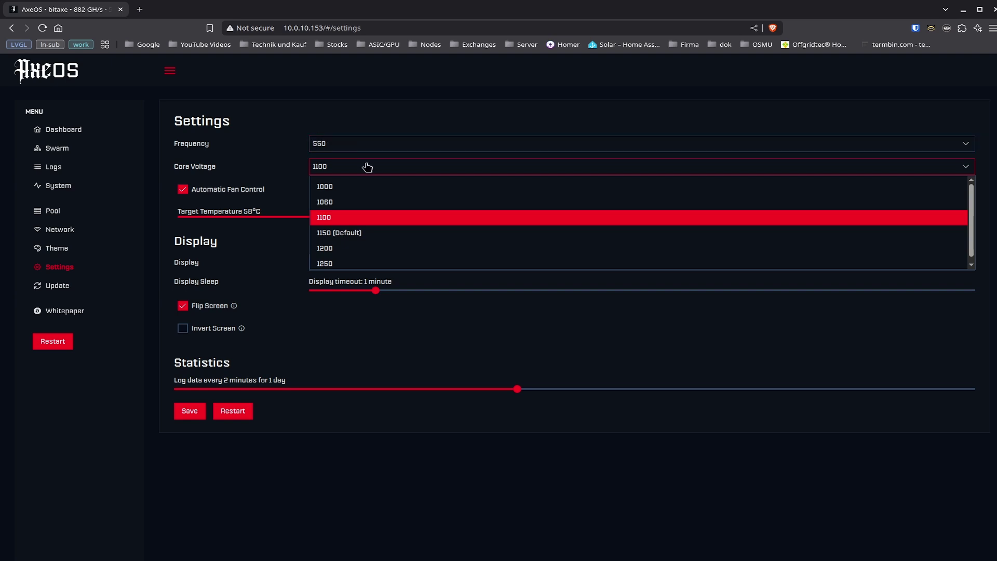
{"action": "left_click", "coordinate": [43, 131]}
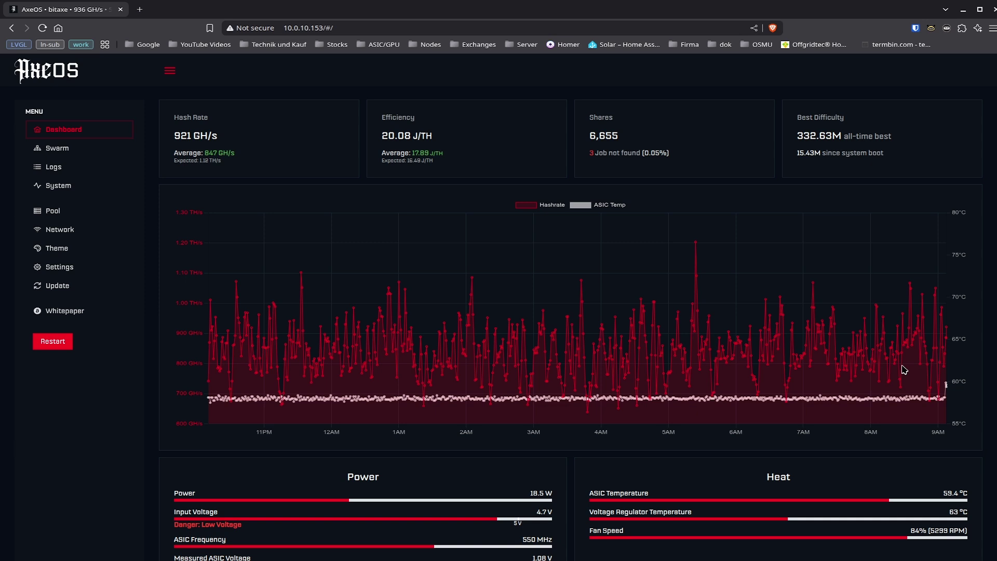
{"action": "double_click", "coordinate": [952, 511]}
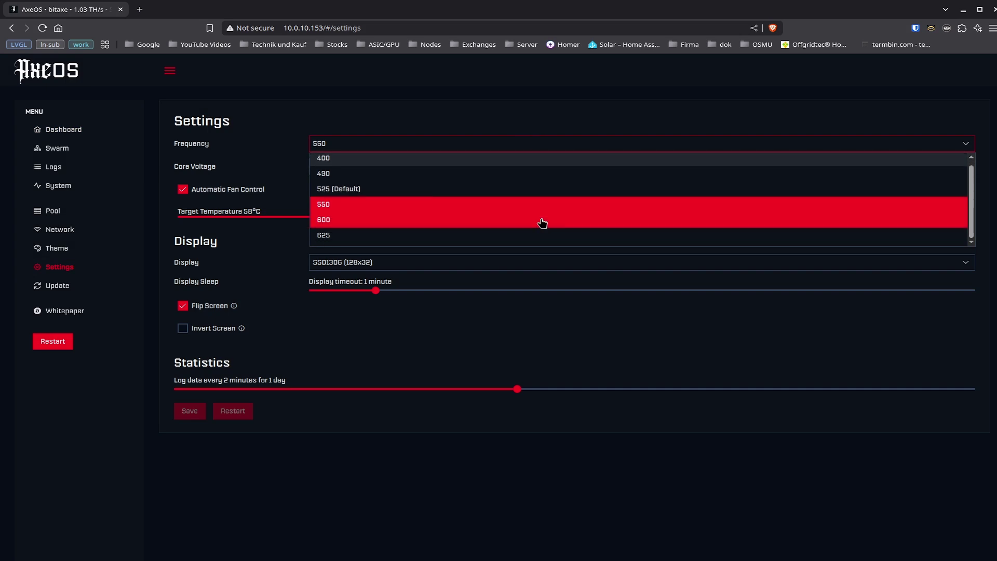
Select a frequency of 625 and a core voltage of 1150 (Default) in the miner's settings
{"action": "left_click", "coordinate": [522, 236]}
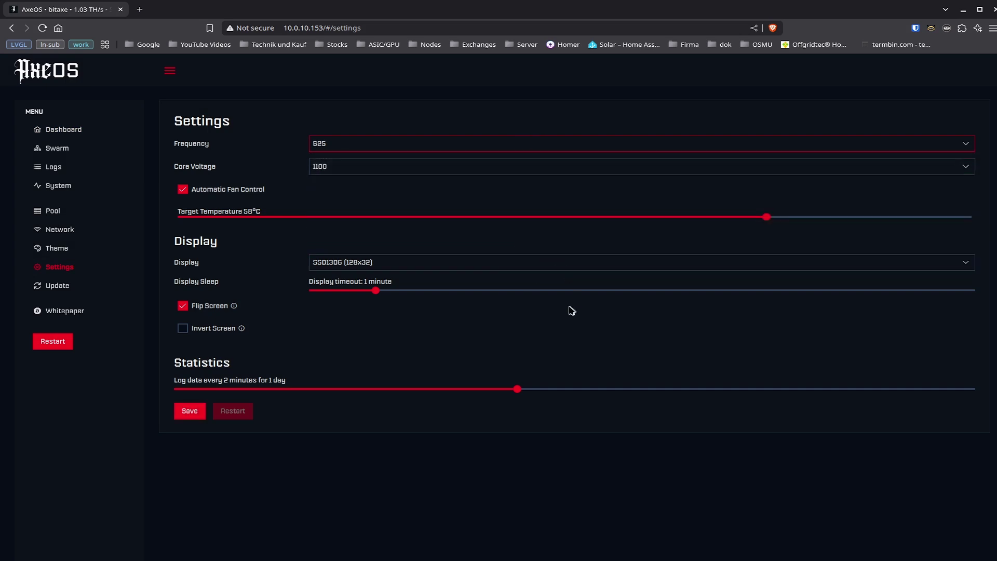
{"action": "left_click", "coordinate": [493, 164]}
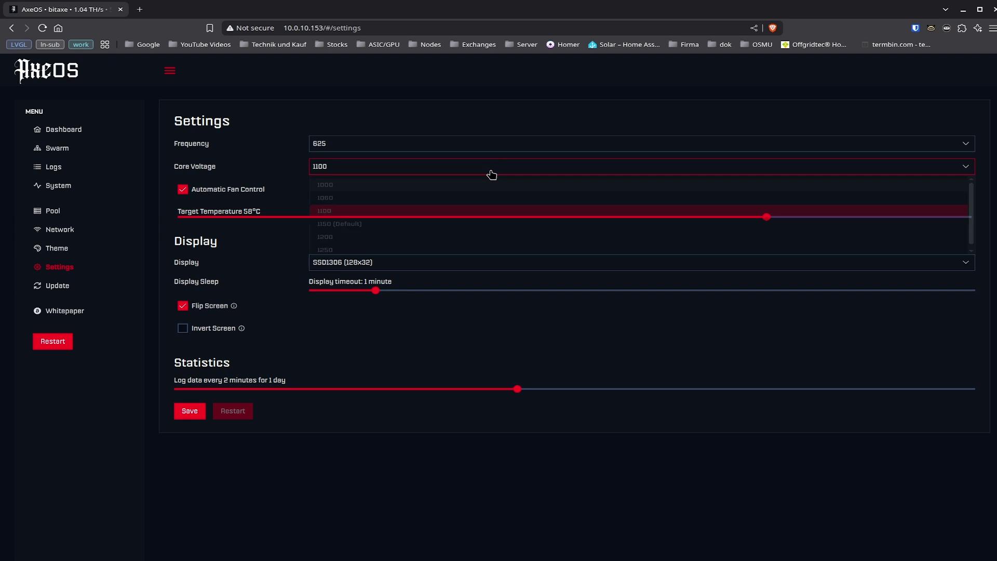
{"action": "left_click", "coordinate": [474, 234]}
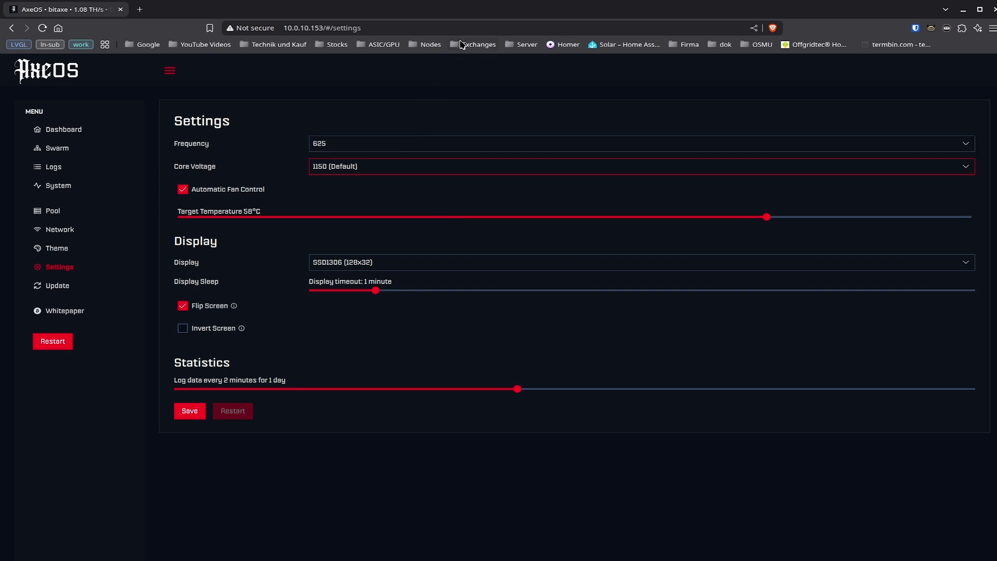
Unlock custom overclock values by appending "?oc=" to the settings page address and loading it
{"action": "double_click", "coordinate": [465, 30]}
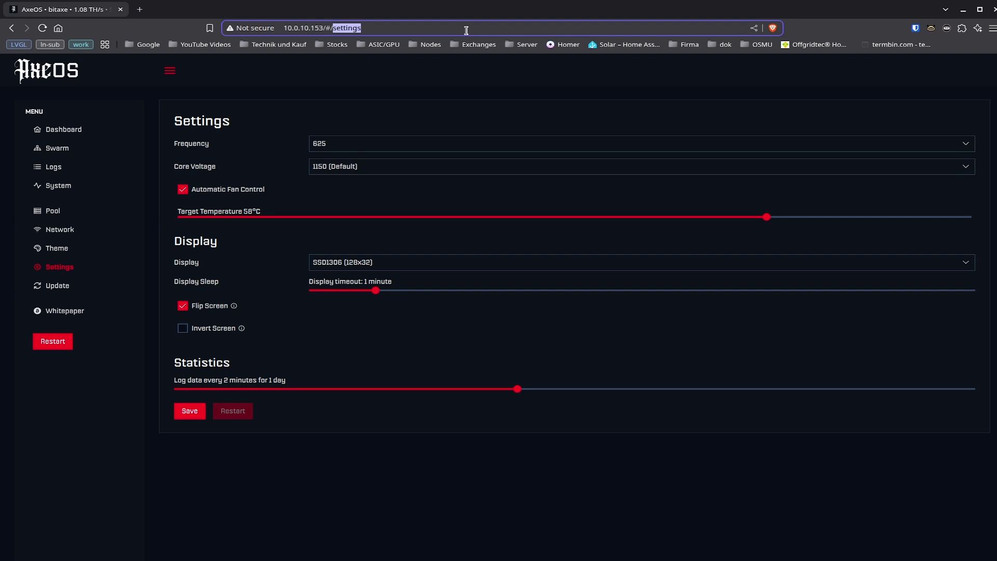
{"action": "left_click", "coordinate": [465, 30]}
{"action": "type", "text": "?oc="}
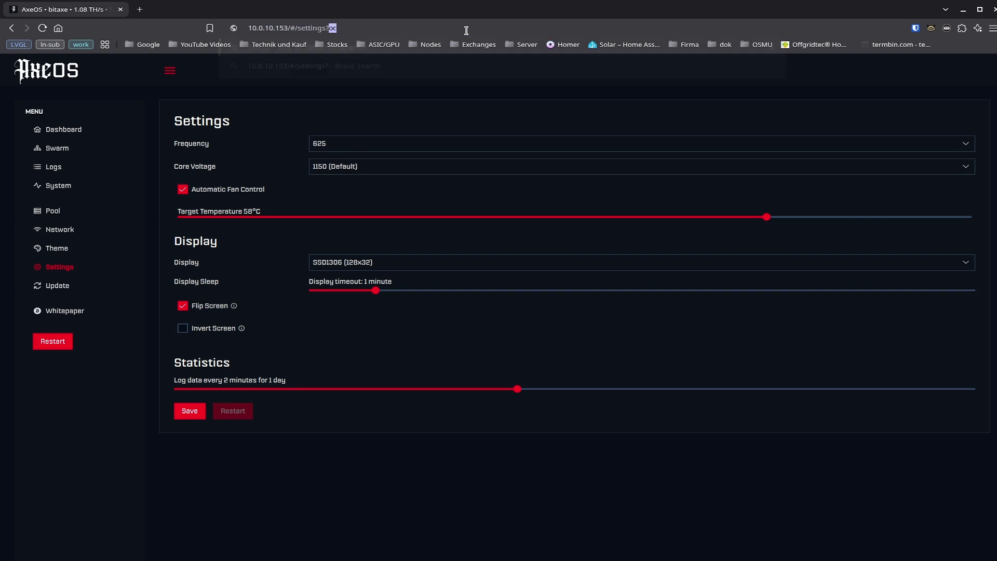
{"action": "key", "text": "Return"}
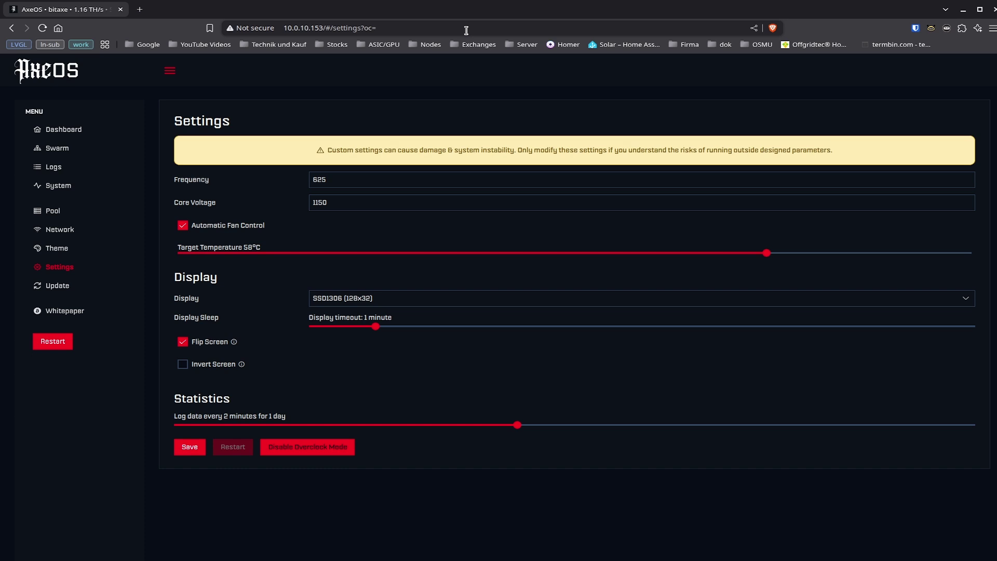
Try custom frequency values of 900, 625 and 645
{"action": "double_click", "coordinate": [341, 182]}
{"action": "type", "text": "900"}
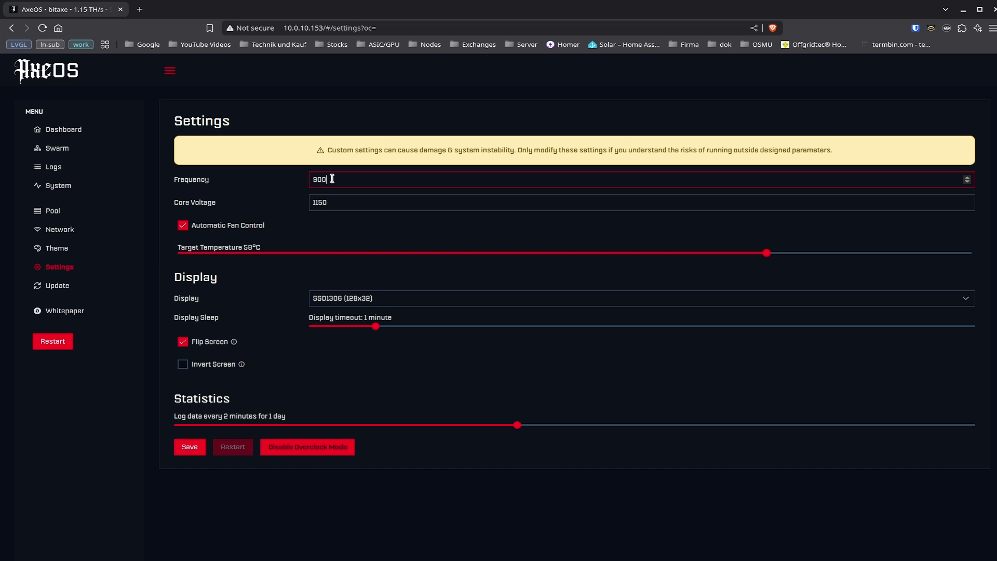
{"action": "key", "text": "BackSpace"}
{"action": "key", "text": "BackSpace"}
{"action": "key", "text": "BackSpace"}
{"action": "type", "text": "625"}
{"action": "key", "text": "BackSpace"}
{"action": "key", "text": "BackSpace"}
{"action": "key", "text": "BackSpace"}
{"action": "type", "text": "636"}
{"action": "key", "text": "BackSpace"}
{"action": "key", "text": "BackSpace"}
{"action": "type", "text": "45"}
Set the custom frequency to 700 and the core voltage to 1175
{"action": "key", "text": "BackSpace"}
{"action": "key", "text": "BackSpace"}
{"action": "type", "text": "700"}
{"action": "left_click", "coordinate": [339, 206]}
{"action": "key", "text": "BackSpace"}
{"action": "key", "text": "BackSpace"}
{"action": "type", "text": "75"}
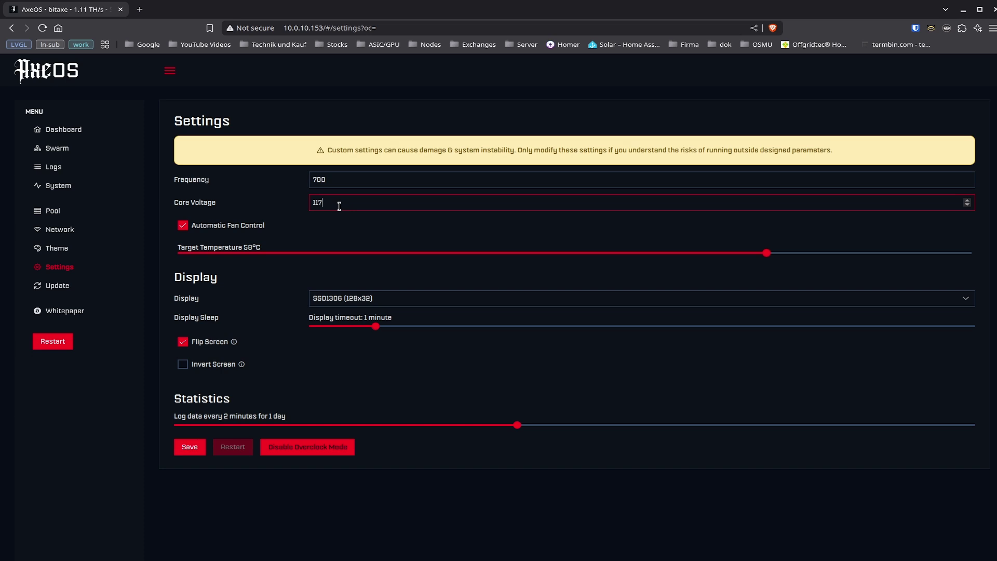